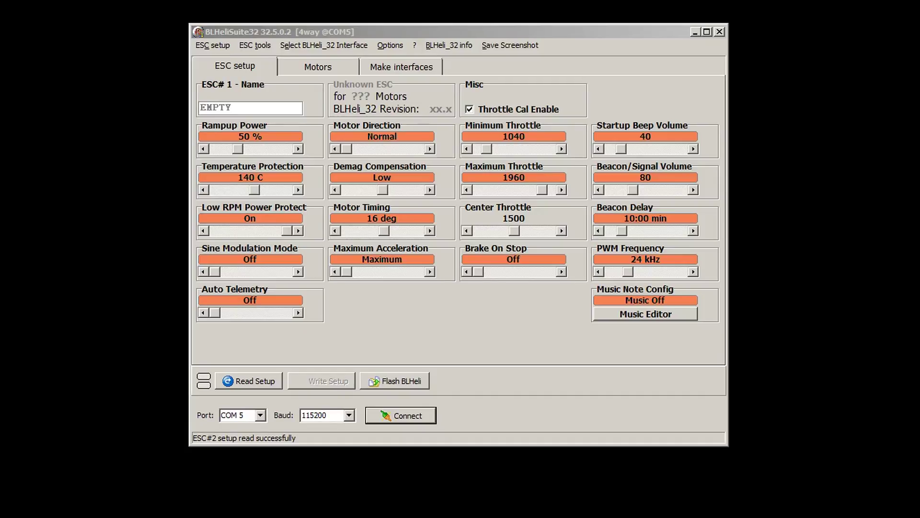
# Connect through the Betaflight/Cleanflight bootloader interface on COM 5.
pyautogui.click(300, 26)
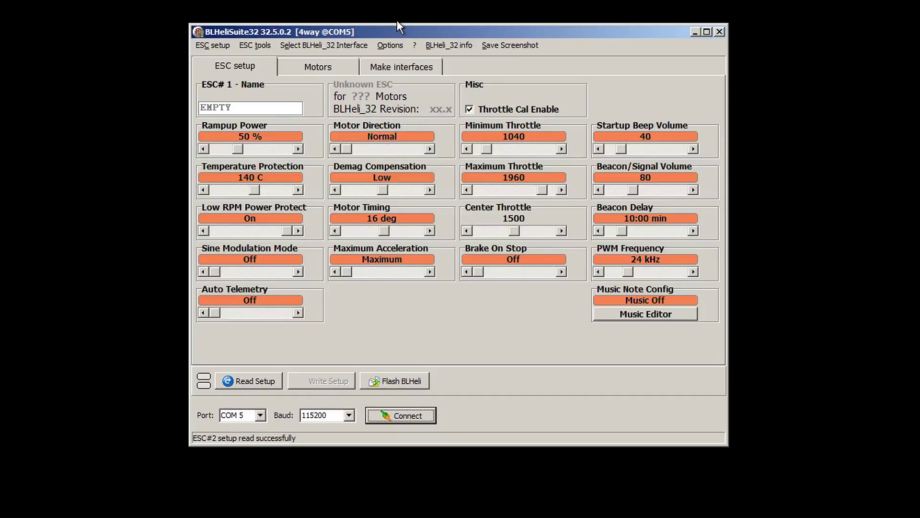
pyautogui.click(351, 45)
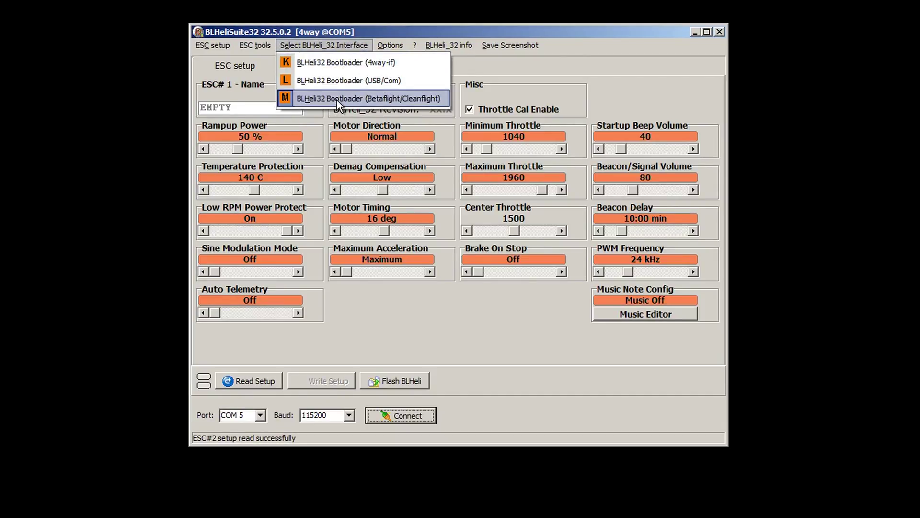
pyautogui.click(421, 98)
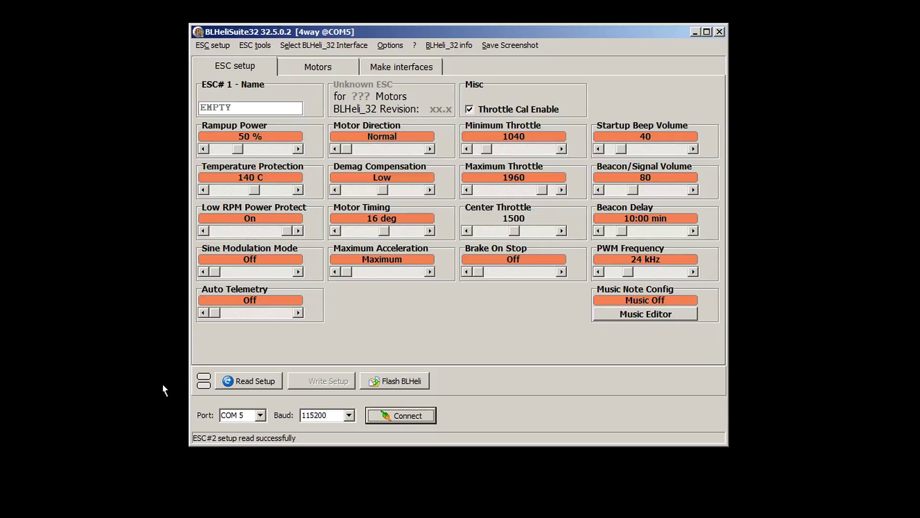
pyautogui.click(260, 415)
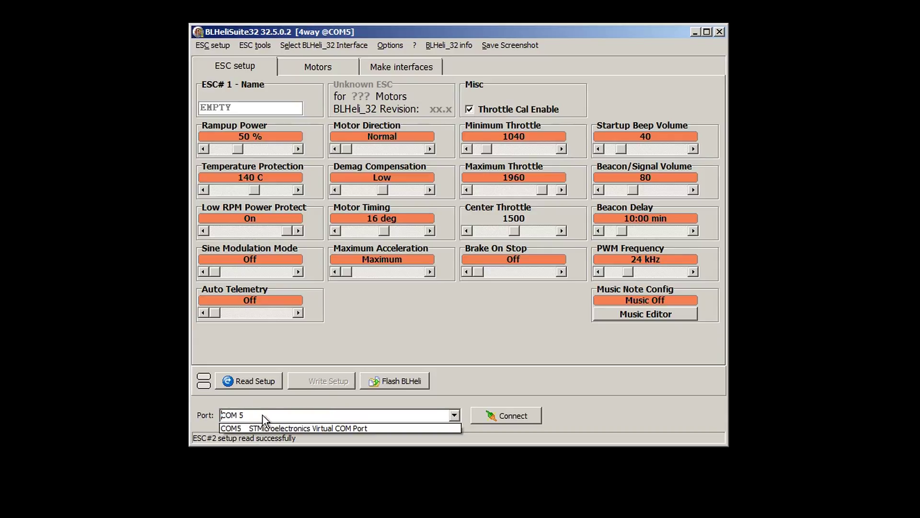
pyautogui.click(353, 427)
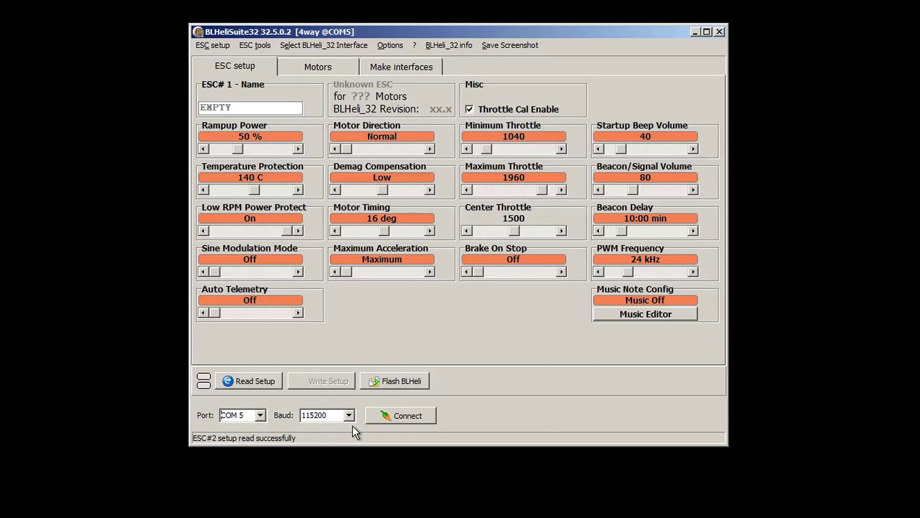
pyautogui.click(396, 417)
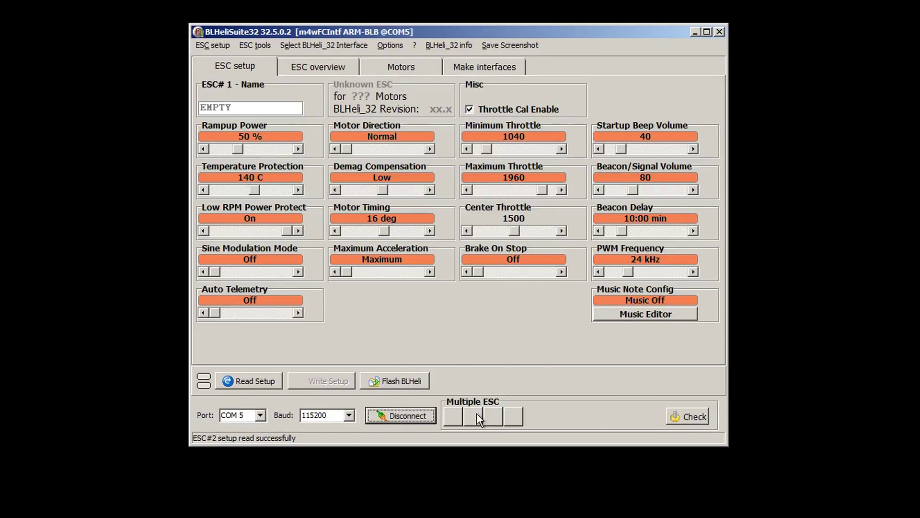
# Read the setup from all four Aikon AK32 ESCs and acknowledge the found-ESCs and ESC#1 read dialogs.
pyautogui.click(238, 386)
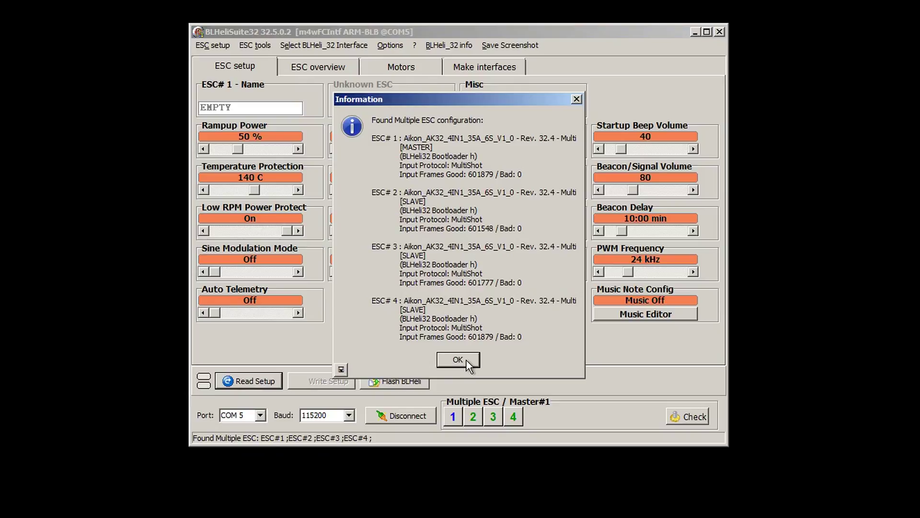
pyautogui.click(466, 361)
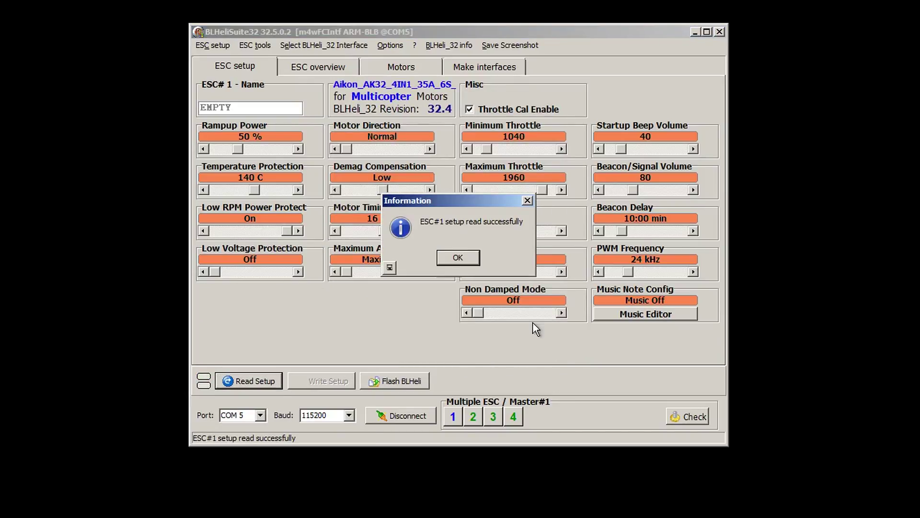
pyautogui.click(454, 266)
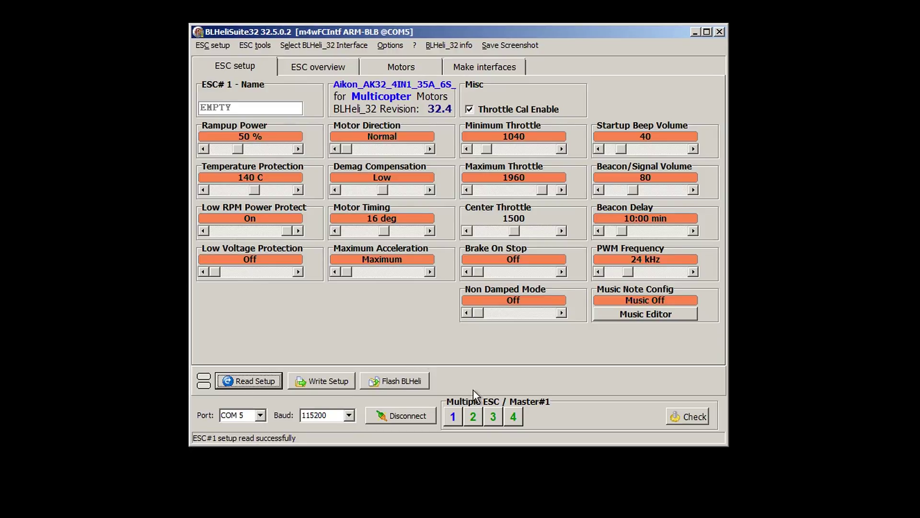
# Target only ESC 1, switch its Motor Direction from Normal to Reversed, and write it.
pyautogui.moveTo(458, 411)
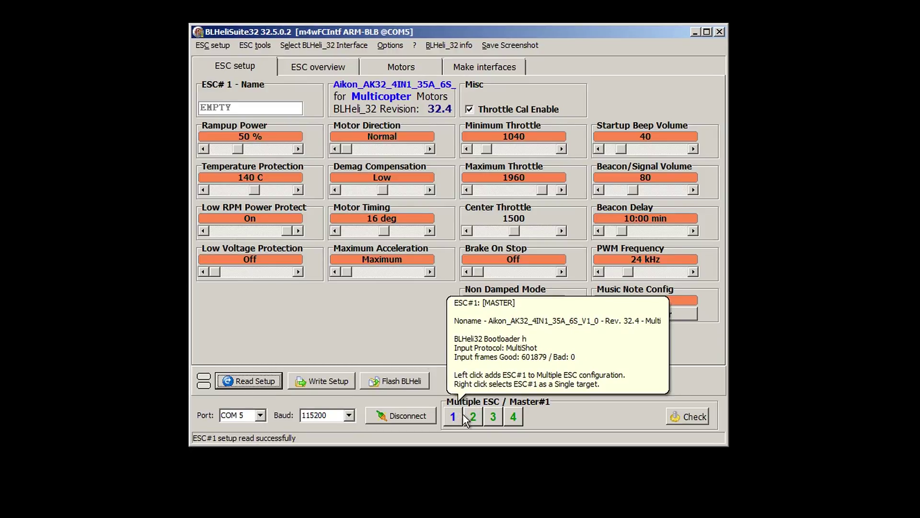
pyautogui.click(513, 415)
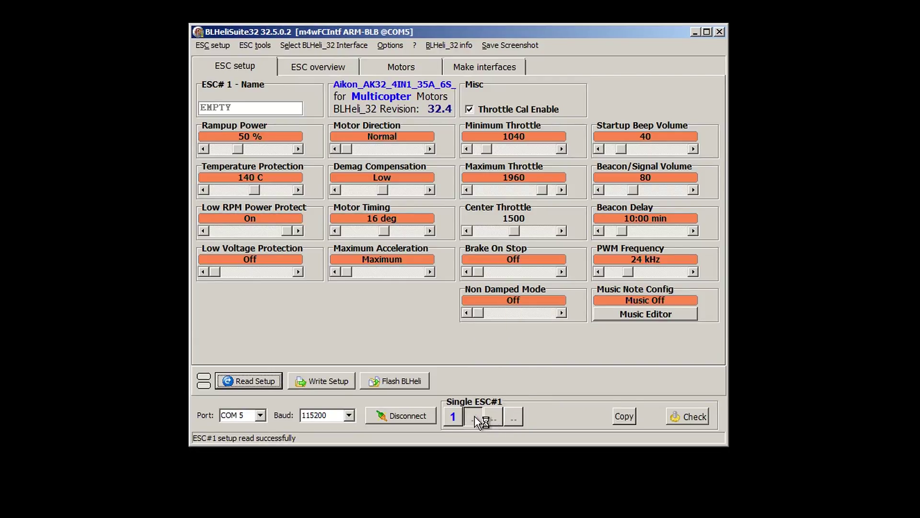
pyautogui.moveTo(453, 416)
pyautogui.moveTo(348, 149); pyautogui.dragTo(363, 149)
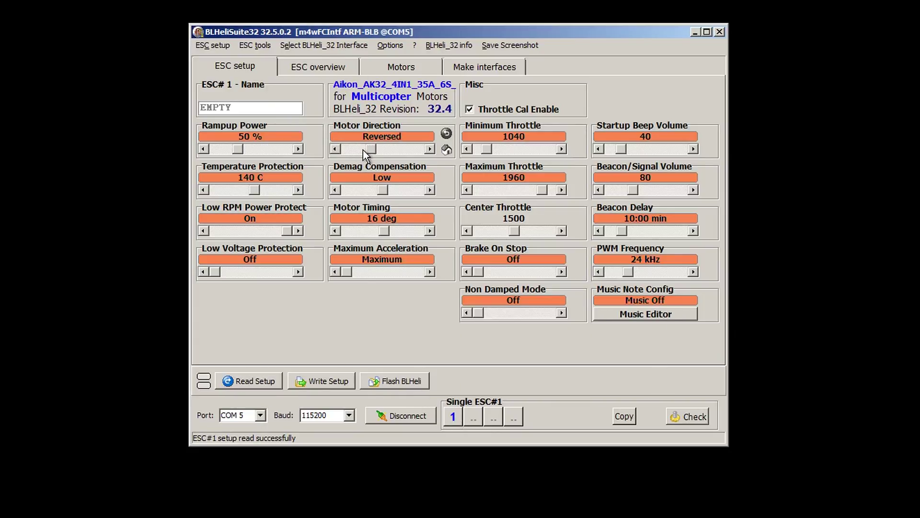
pyautogui.moveTo(364, 149)
pyautogui.click(331, 384)
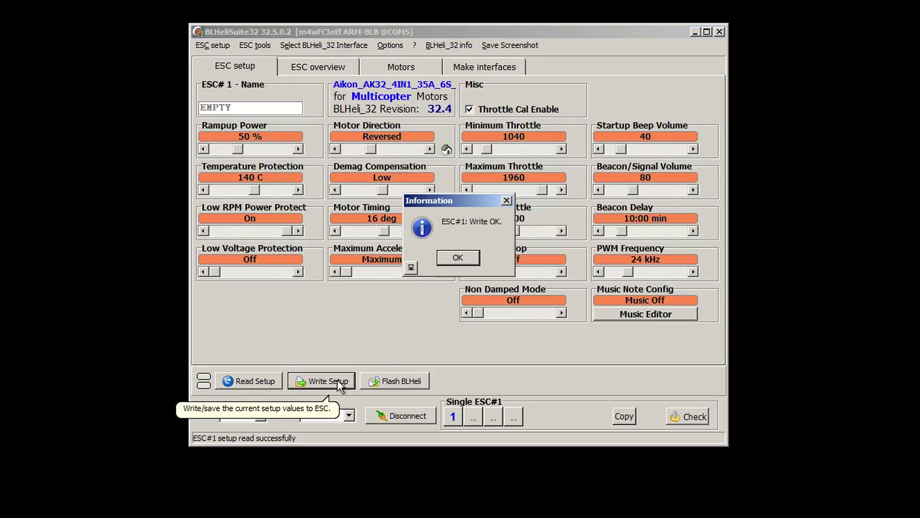
pyautogui.click(457, 256)
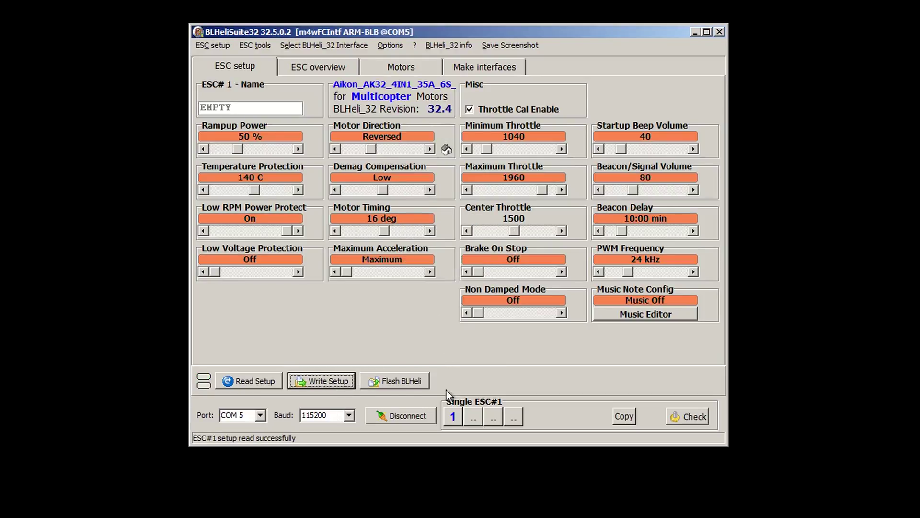
# Target ESC 2 alone, set its Motor Direction to Reversed, write it, and read it back.
pyautogui.click(457, 414)
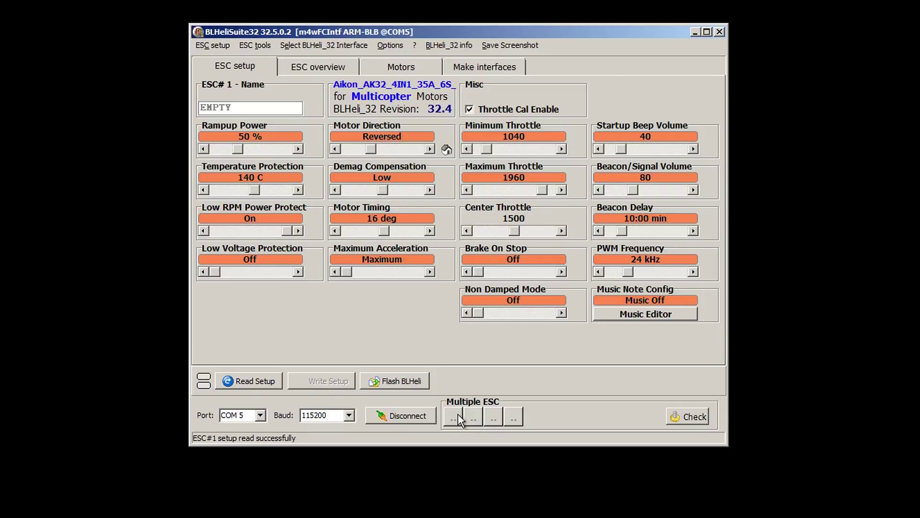
pyautogui.click(469, 414)
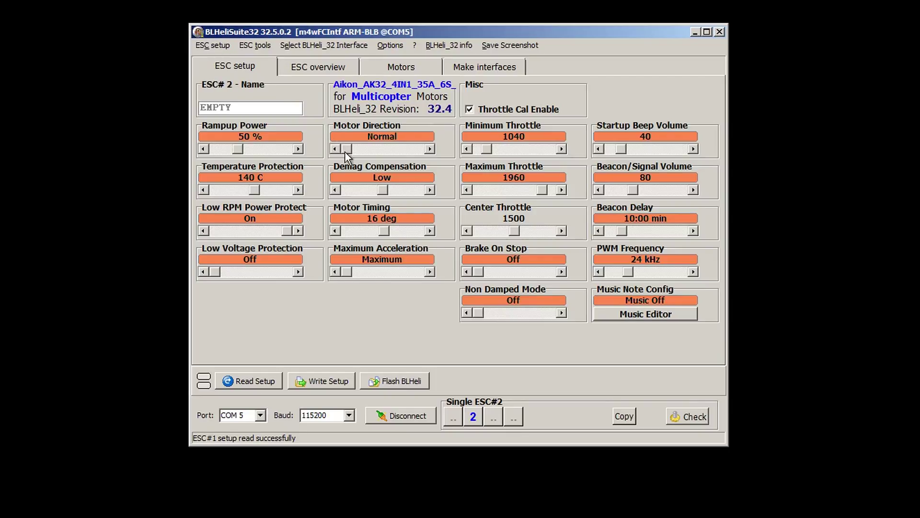
pyautogui.click(364, 149)
pyautogui.click(319, 381)
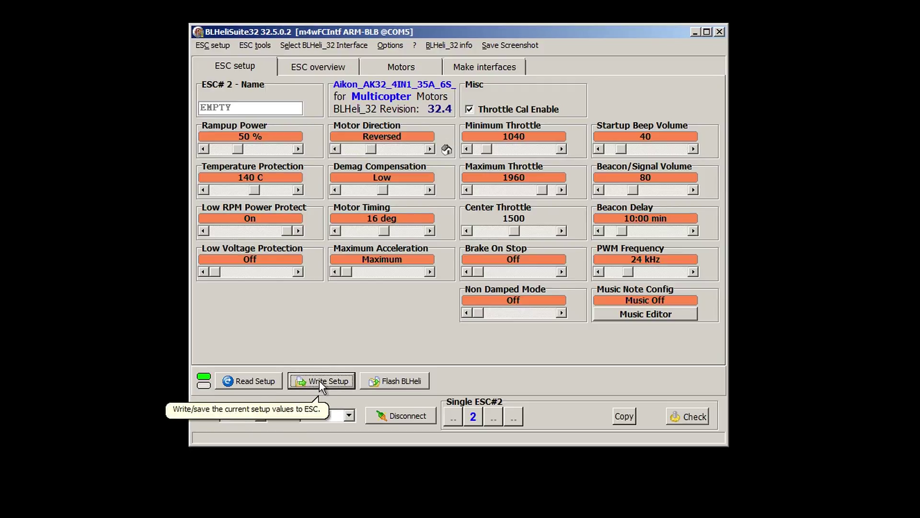
pyautogui.click(458, 256)
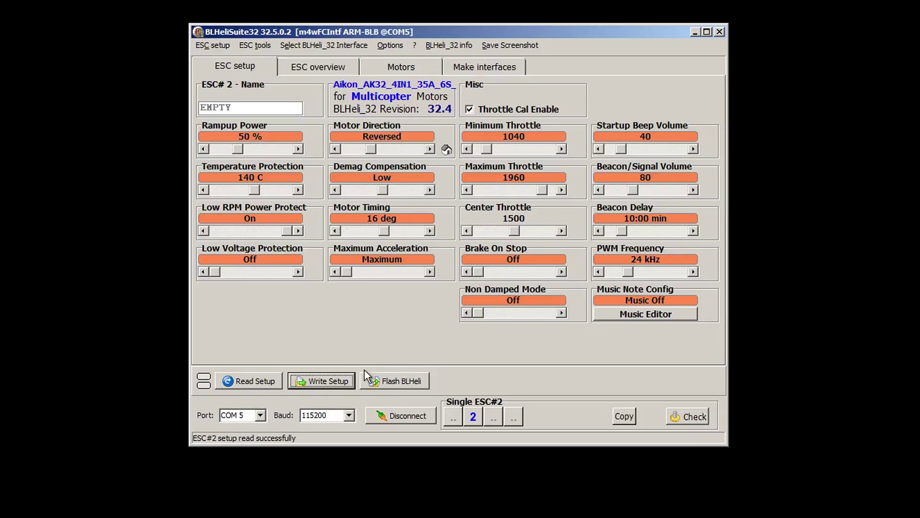
pyautogui.click(276, 385)
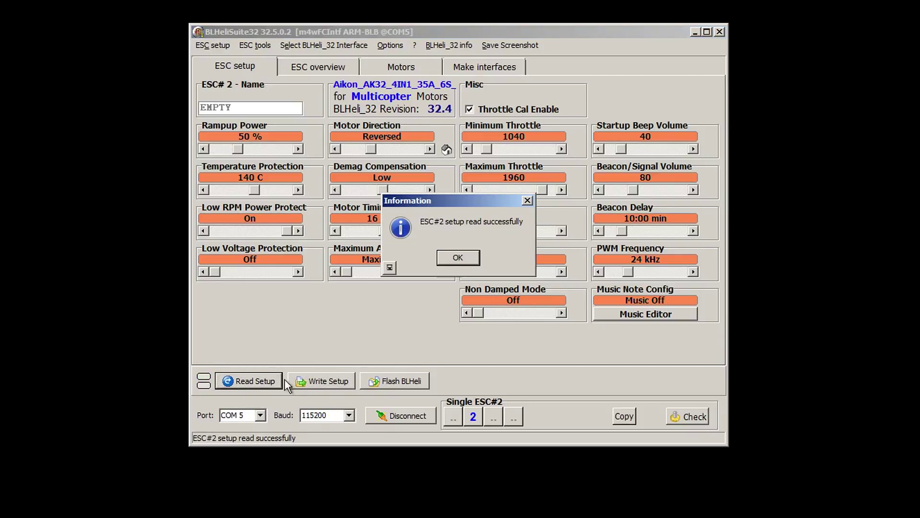
pyautogui.click(458, 259)
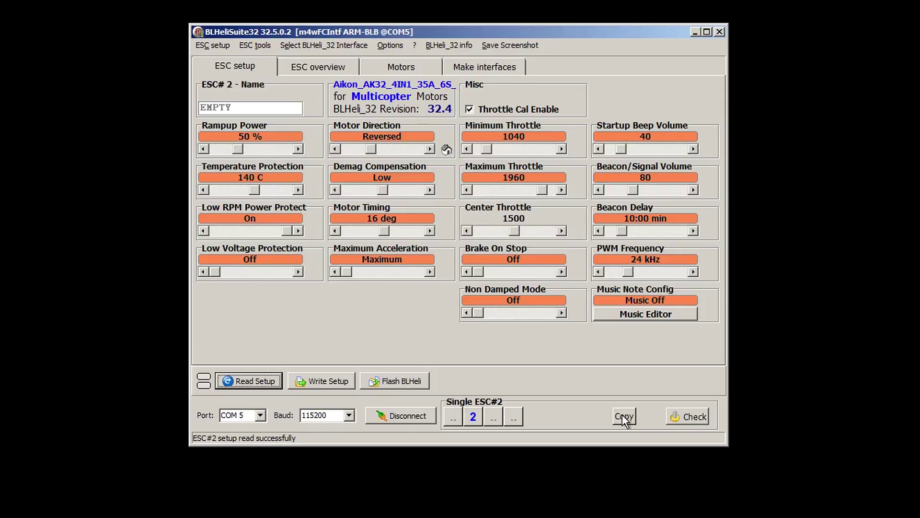
# Run Check to detect all four ESCs and view ESC 1's Reversed direction on its own.
pyautogui.click(694, 416)
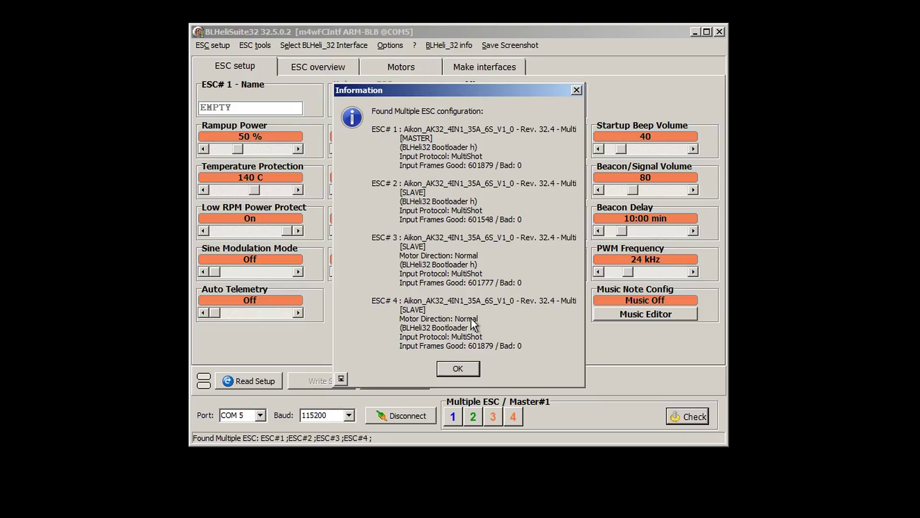
pyautogui.click(458, 368)
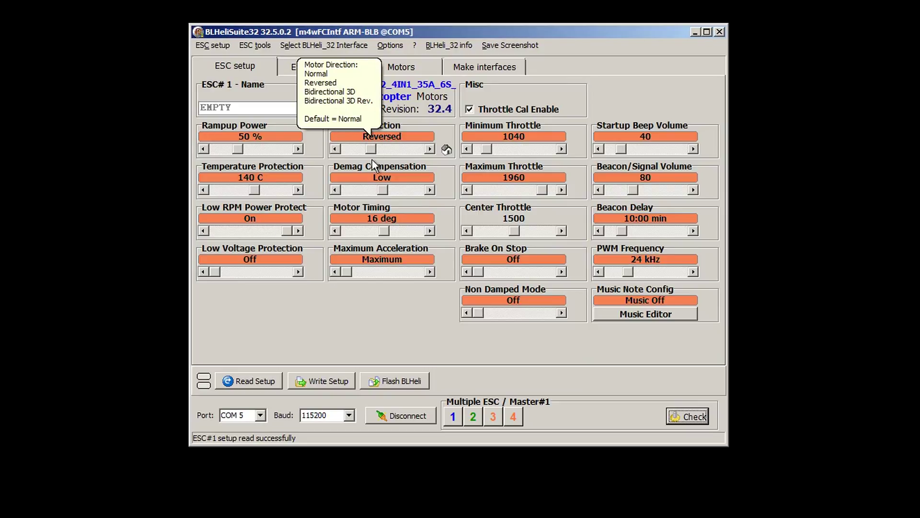
pyautogui.click(513, 416)
pyautogui.click(453, 417)
# Inspect ESCs 2, 3 and 4 individually: ESC 2 Reversed, ESCs 3 and 4 Normal.
pyautogui.click(471, 416)
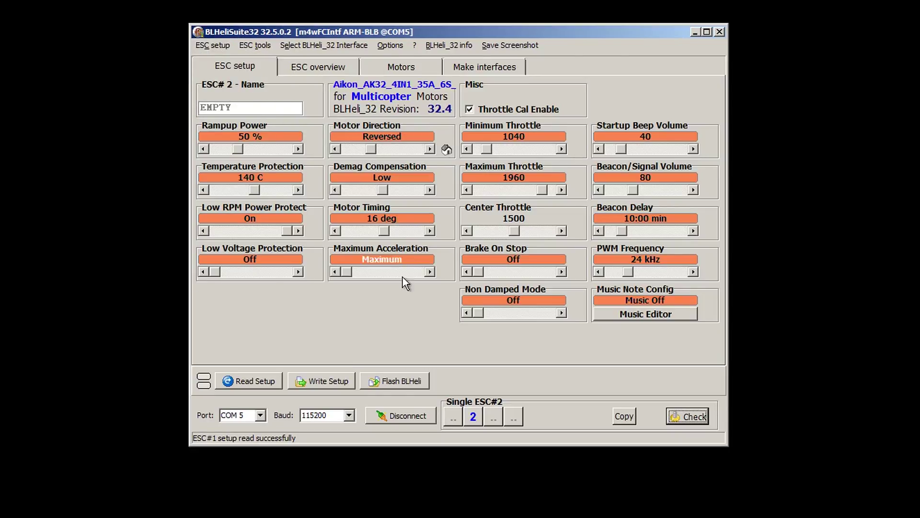
pyautogui.click(481, 418)
pyautogui.click(487, 417)
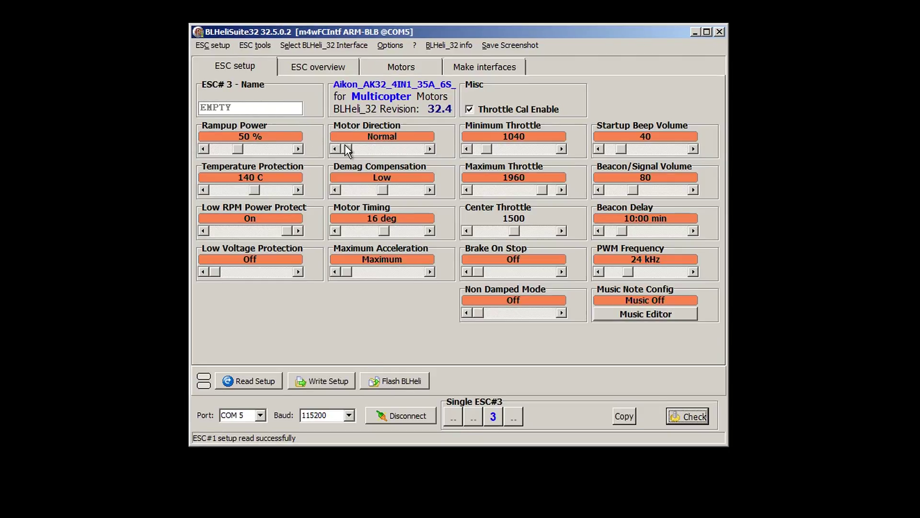
pyautogui.click(495, 417)
pyautogui.click(511, 416)
pyautogui.moveTo(347, 152)
pyautogui.click(513, 416)
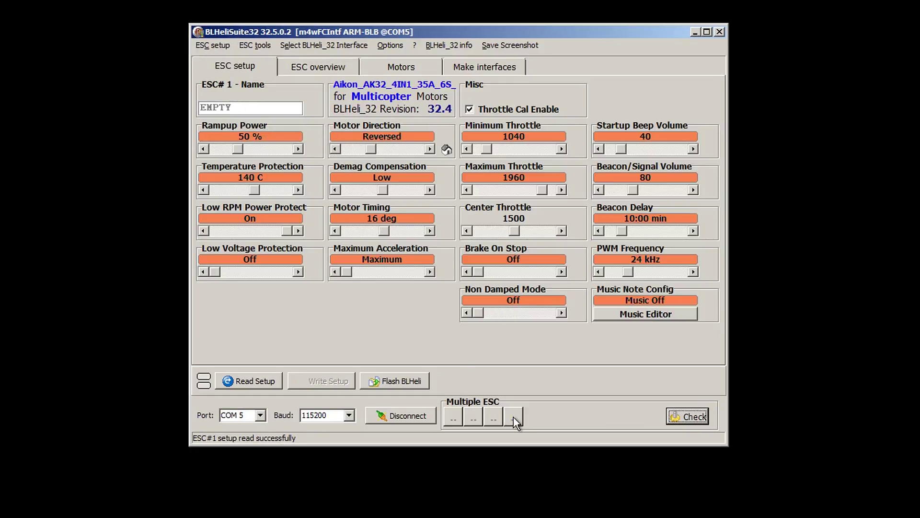
# Regroup ESCs 1, 2 and 4 in the Multiple ESC selection.
pyautogui.rightClick(453, 417)
pyautogui.click(473, 416)
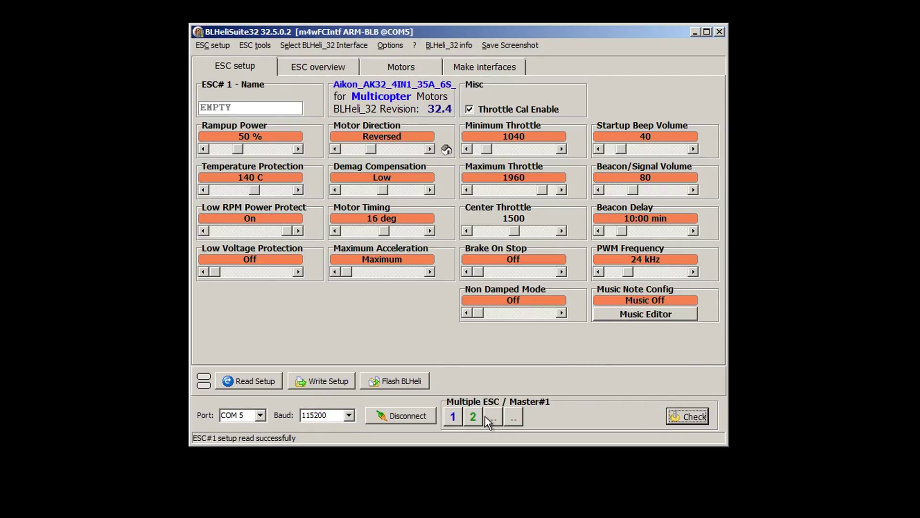
pyautogui.click(514, 416)
# Disconnect, reconnect on COM 5, and read the setup from all four ESCs again.
pyautogui.click(397, 414)
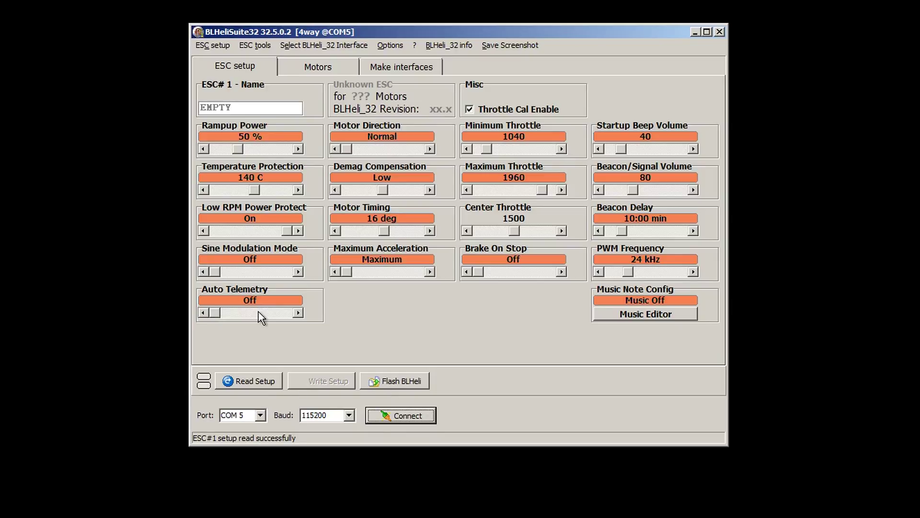
pyautogui.click(422, 416)
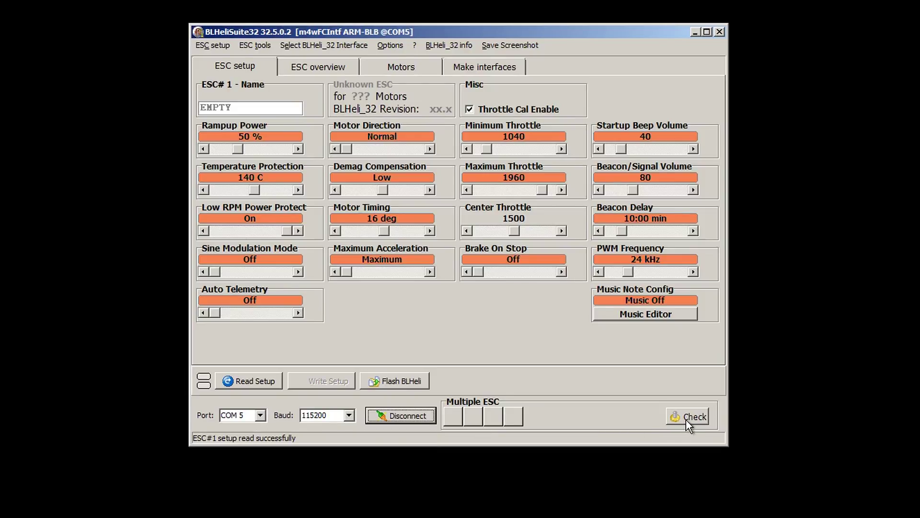
pyautogui.click(266, 380)
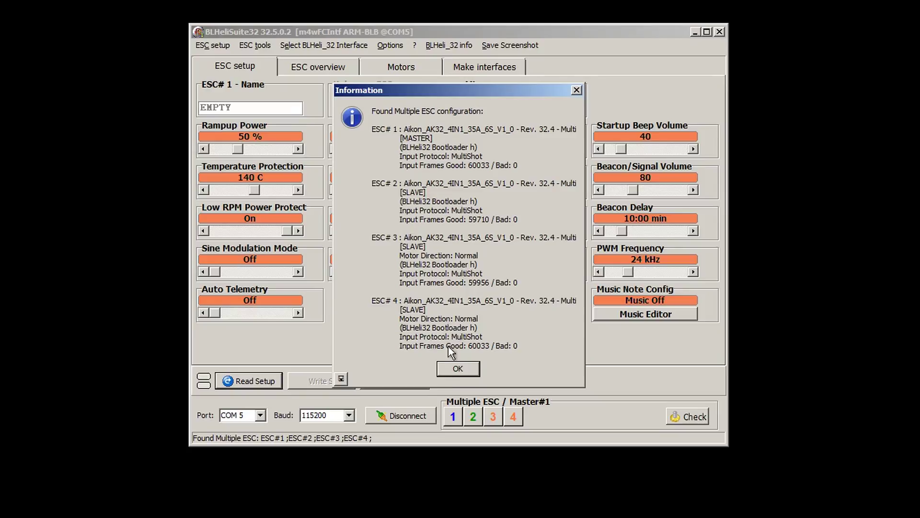
# Acknowledge the read dialogs and confirm ESC 1 and ESC 2 show Motor Direction Reversed.
pyautogui.click(447, 369)
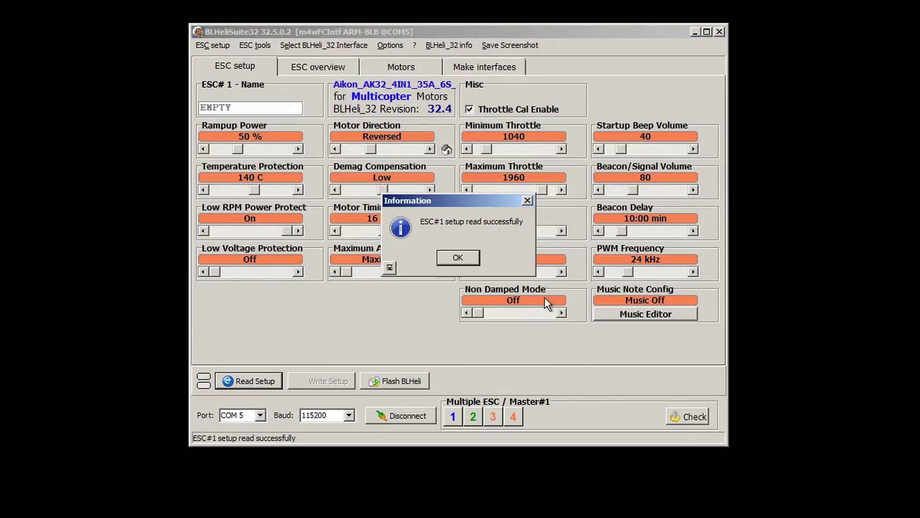
pyautogui.click(458, 259)
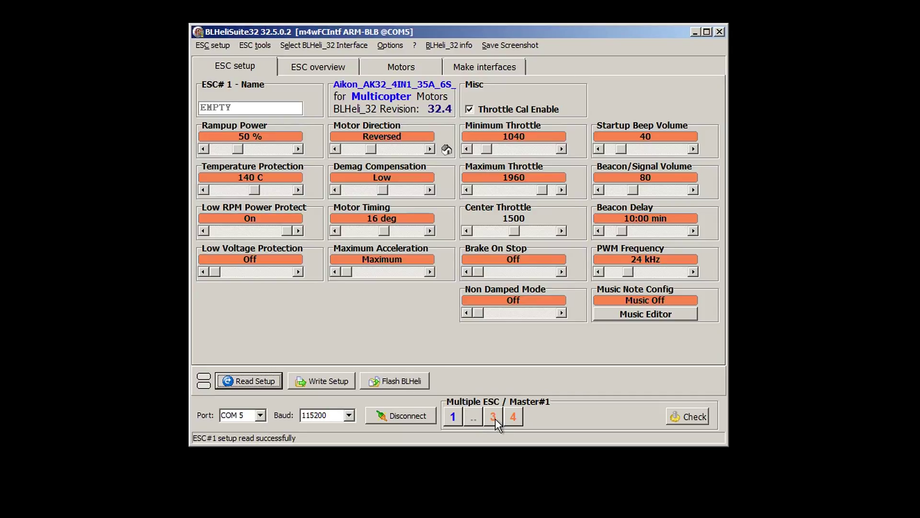
pyautogui.rightClick(456, 419)
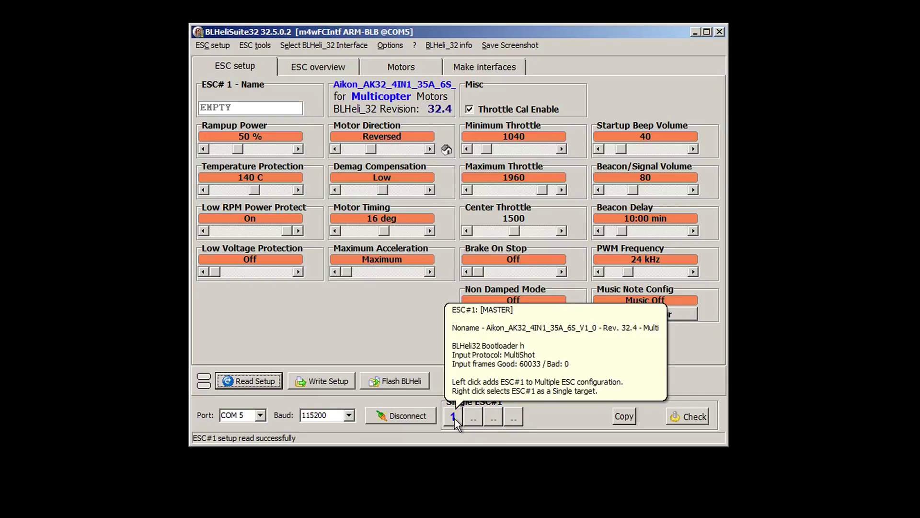
pyautogui.click(454, 418)
pyautogui.rightClick(472, 418)
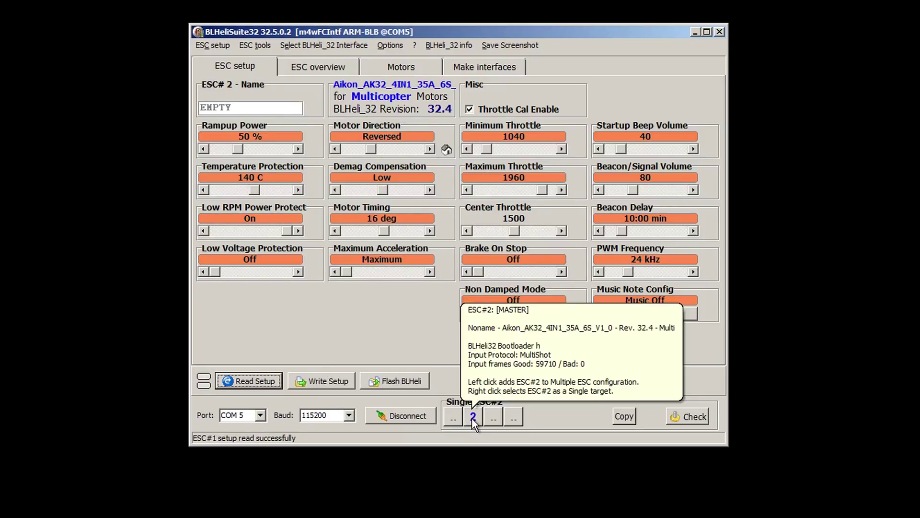
pyautogui.click(472, 417)
# Confirm ESCs 3 and 4 read Normal, recheck ESCs 2 and 1, then disconnect.
pyautogui.rightClick(493, 417)
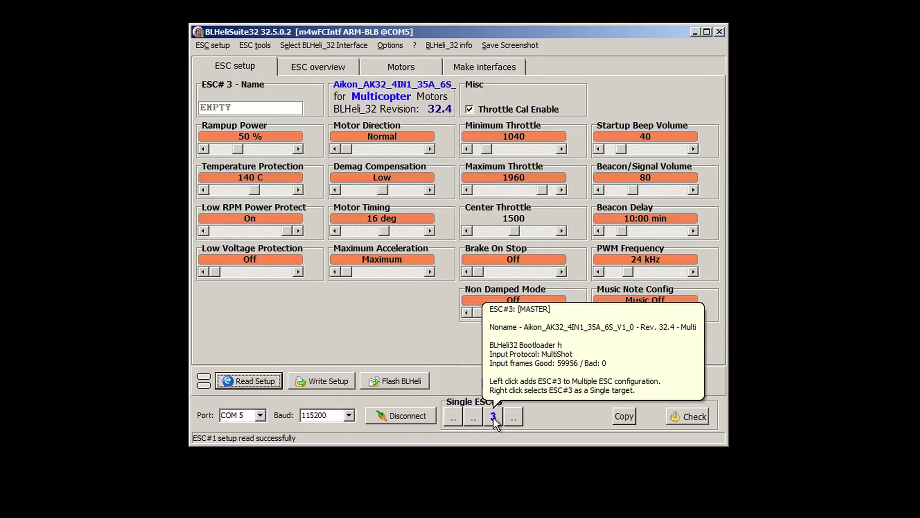
pyautogui.click(494, 417)
pyautogui.rightClick(512, 418)
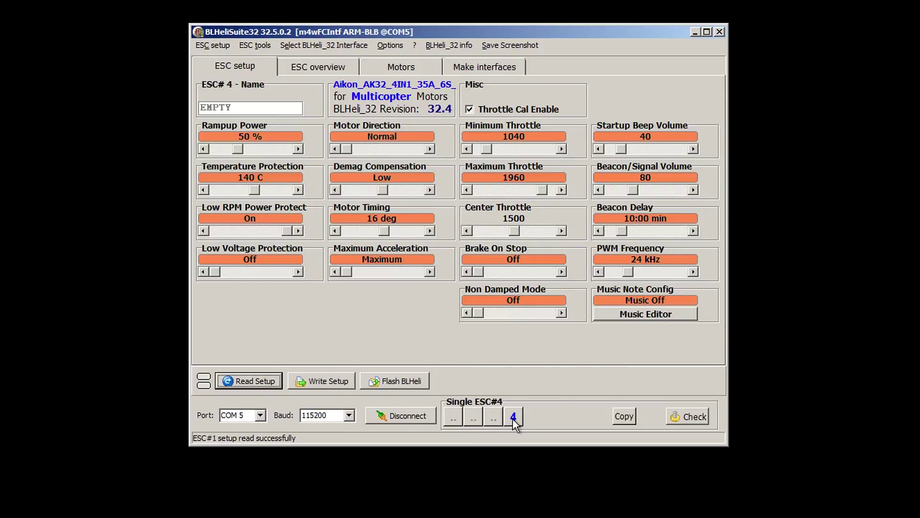
pyautogui.click(512, 418)
pyautogui.rightClick(475, 420)
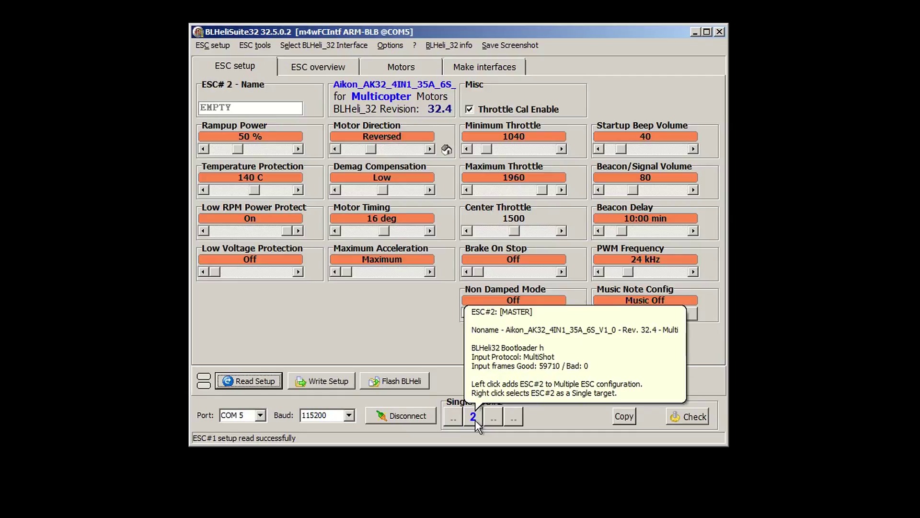
pyautogui.click(476, 419)
pyautogui.rightClick(452, 420)
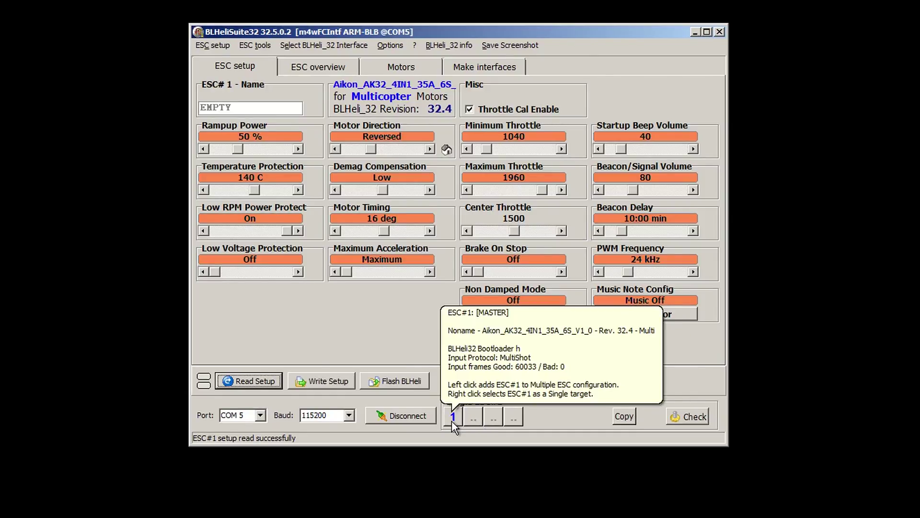
pyautogui.click(451, 420)
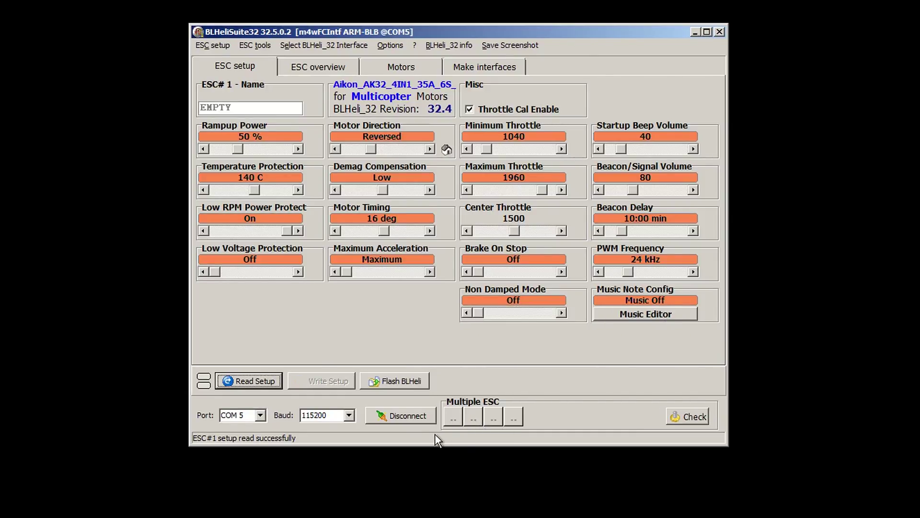
pyautogui.click(398, 416)
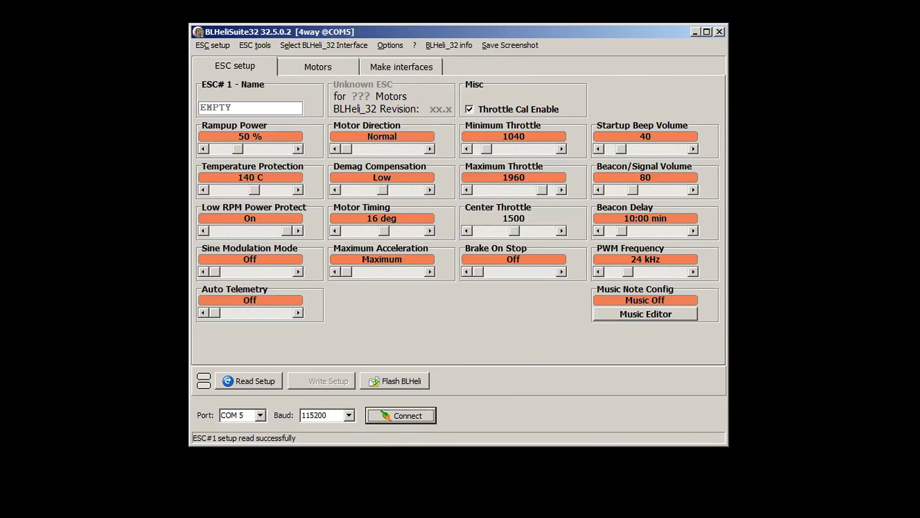